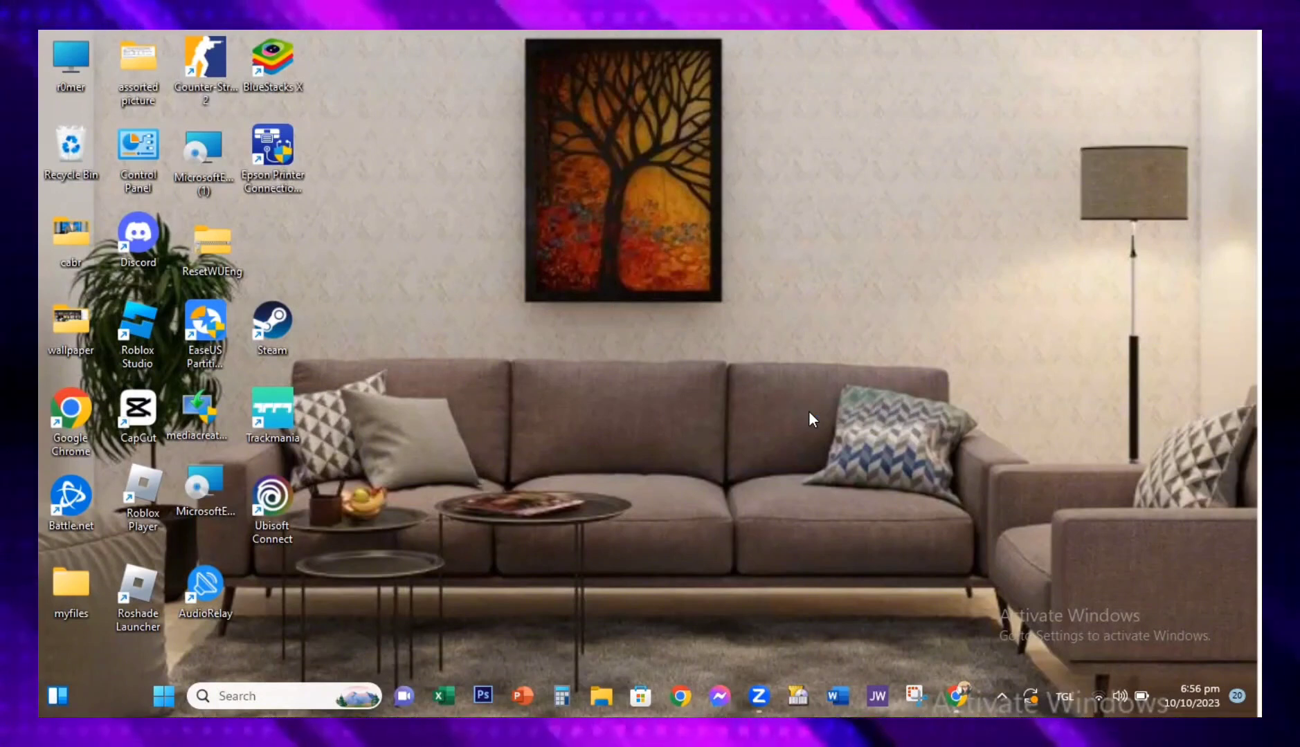
Open Command Prompt as administrator and close its window.
click(237, 697)
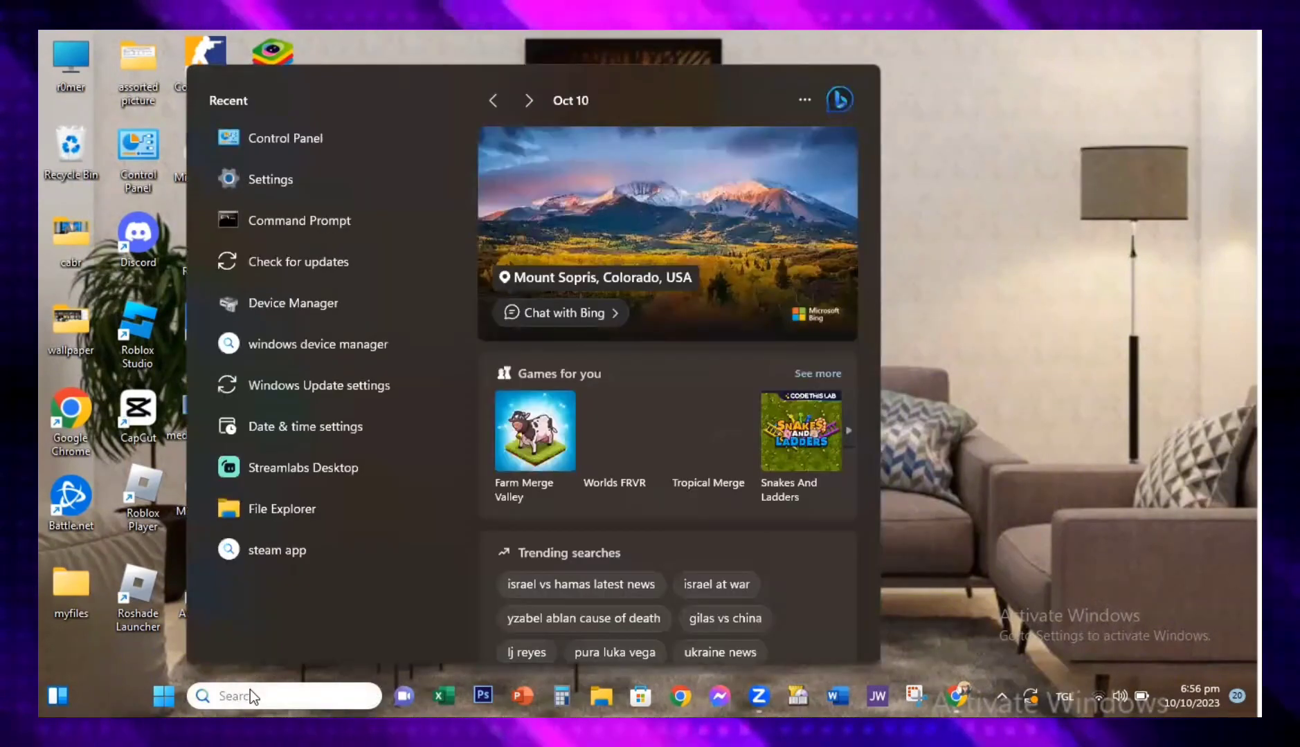
text(cmd)
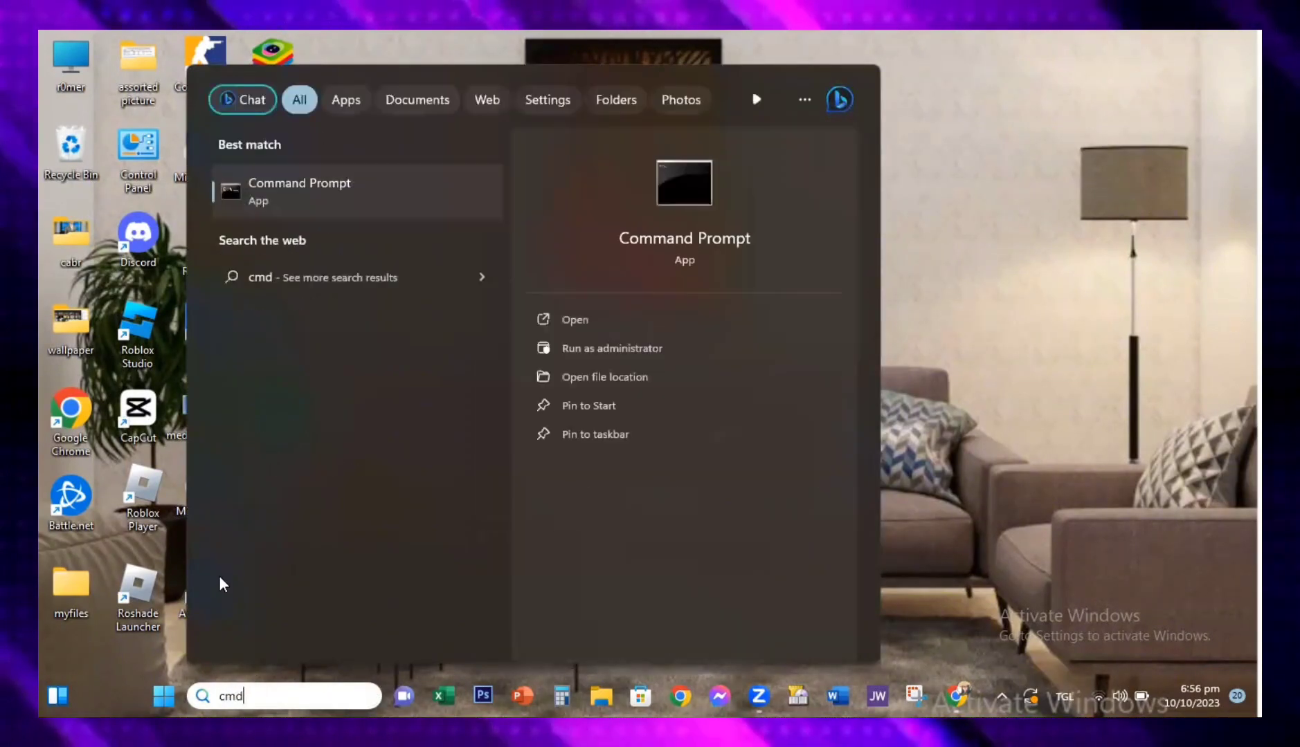
click(596, 340)
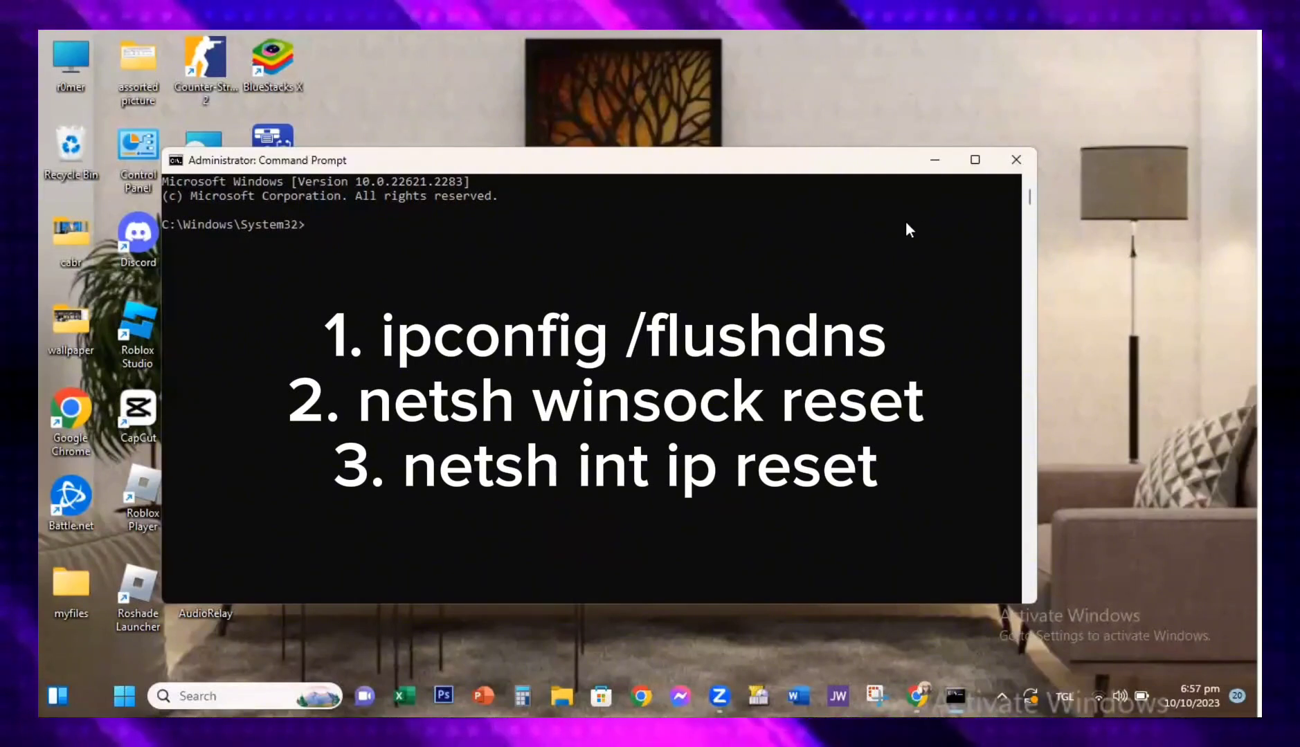
click(1017, 161)
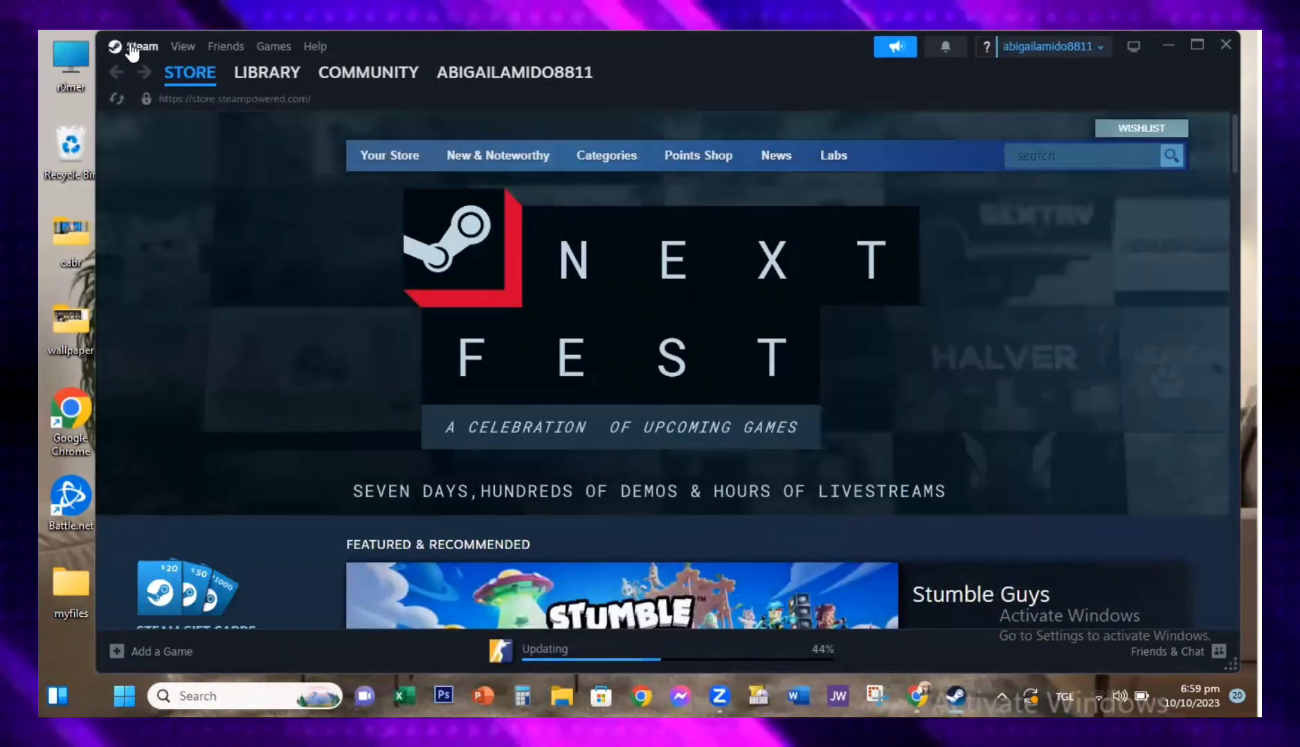
Clear the download cache in Steam's download settings, confirm the restart, and launch Steam again.
click(132, 50)
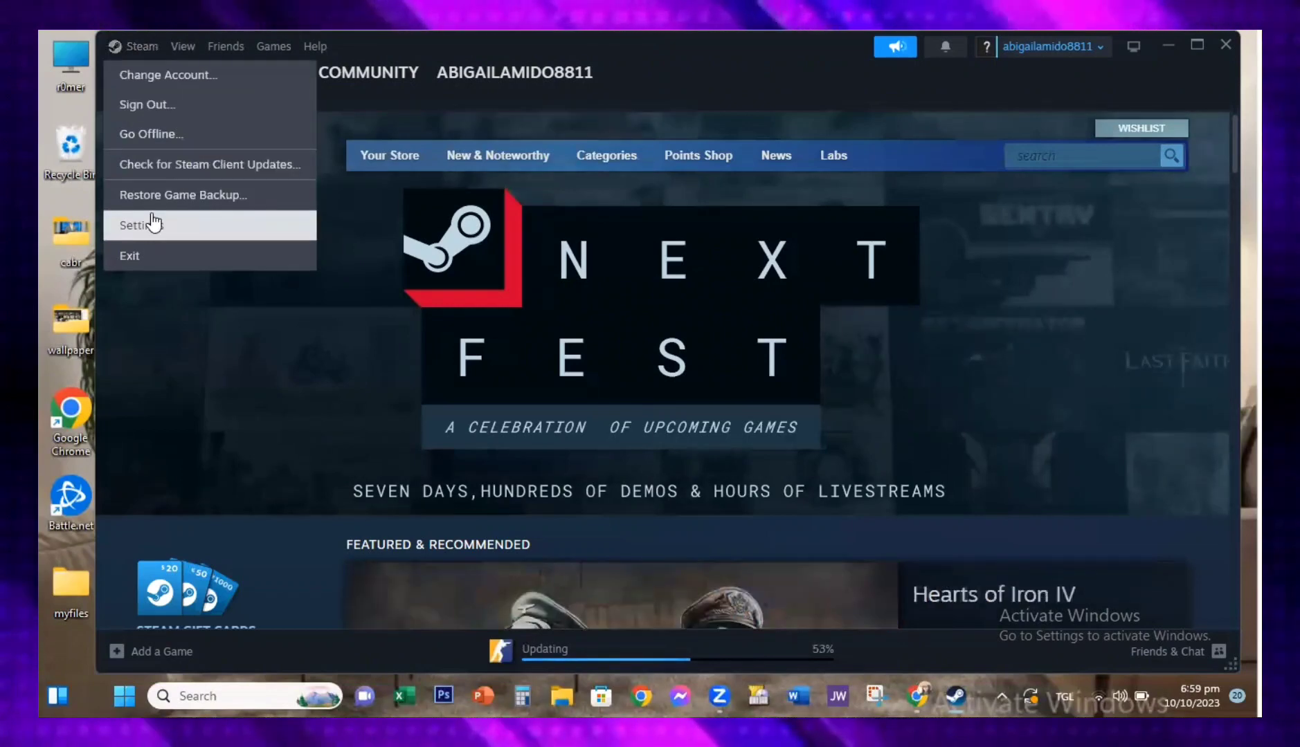
click(152, 225)
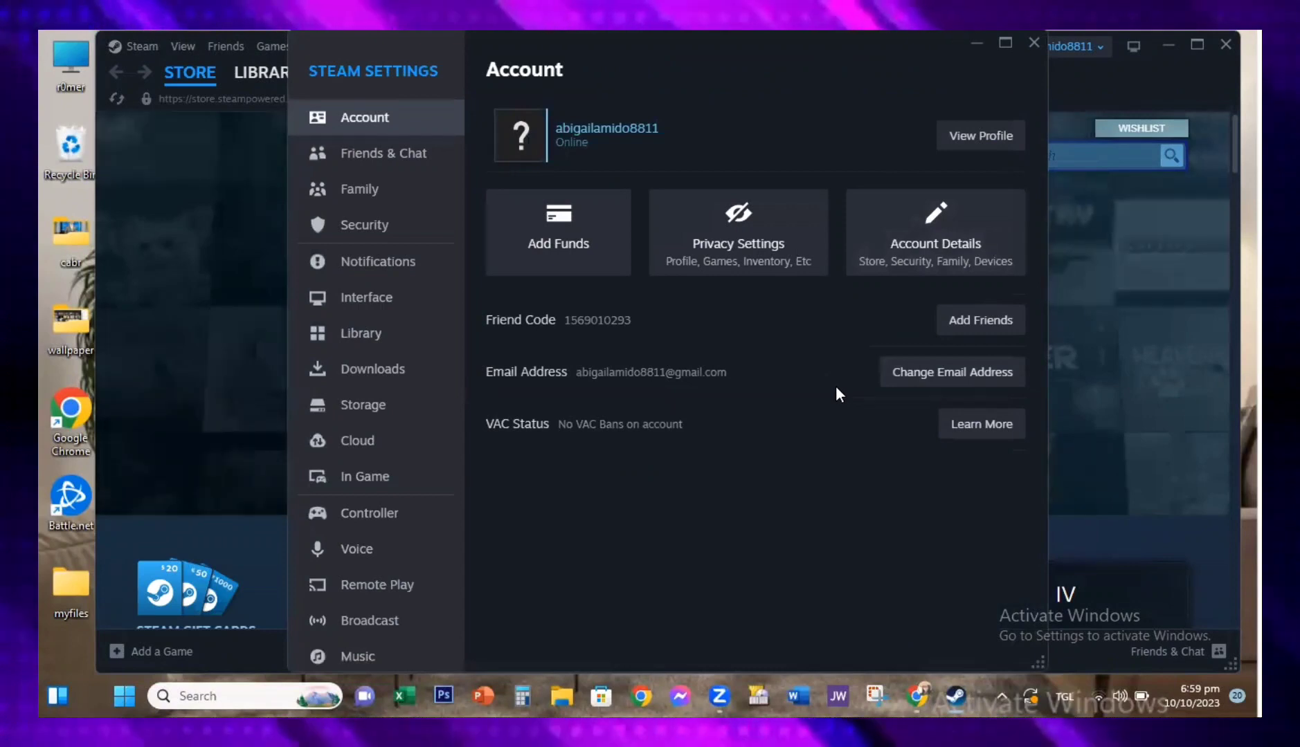
click(415, 368)
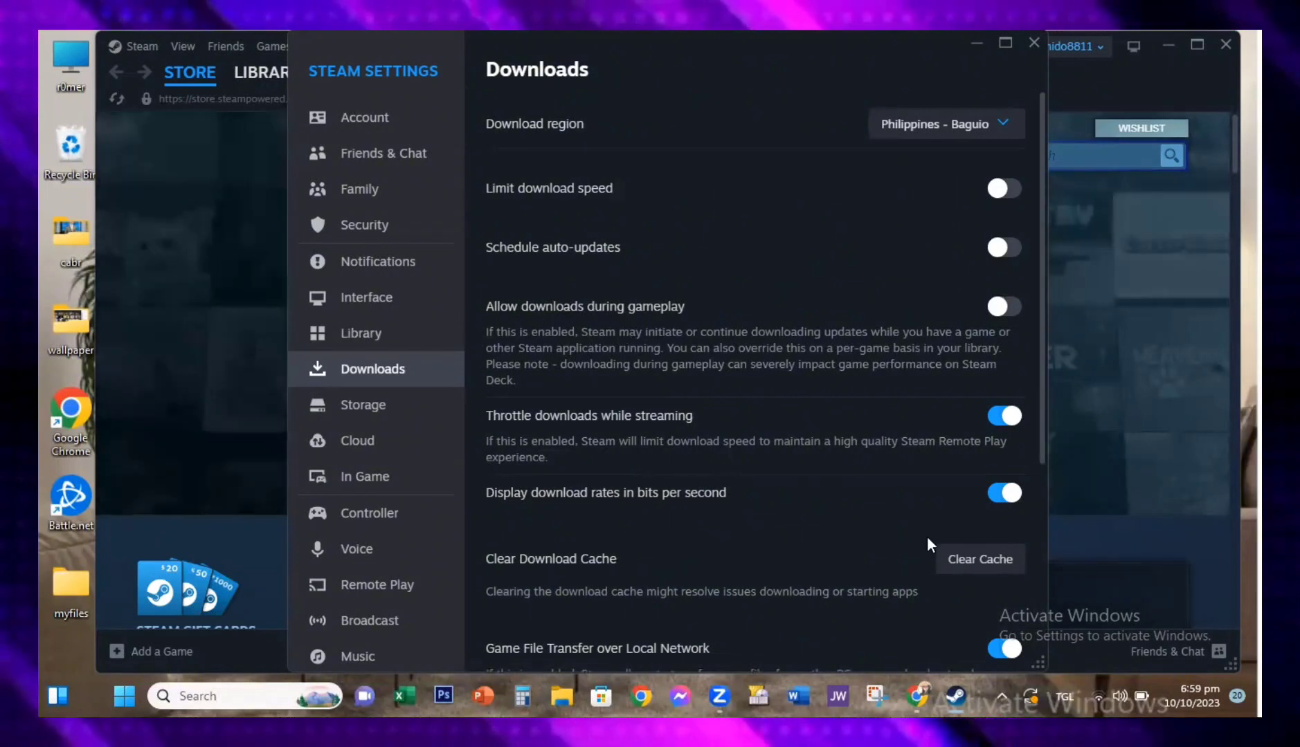
click(967, 572)
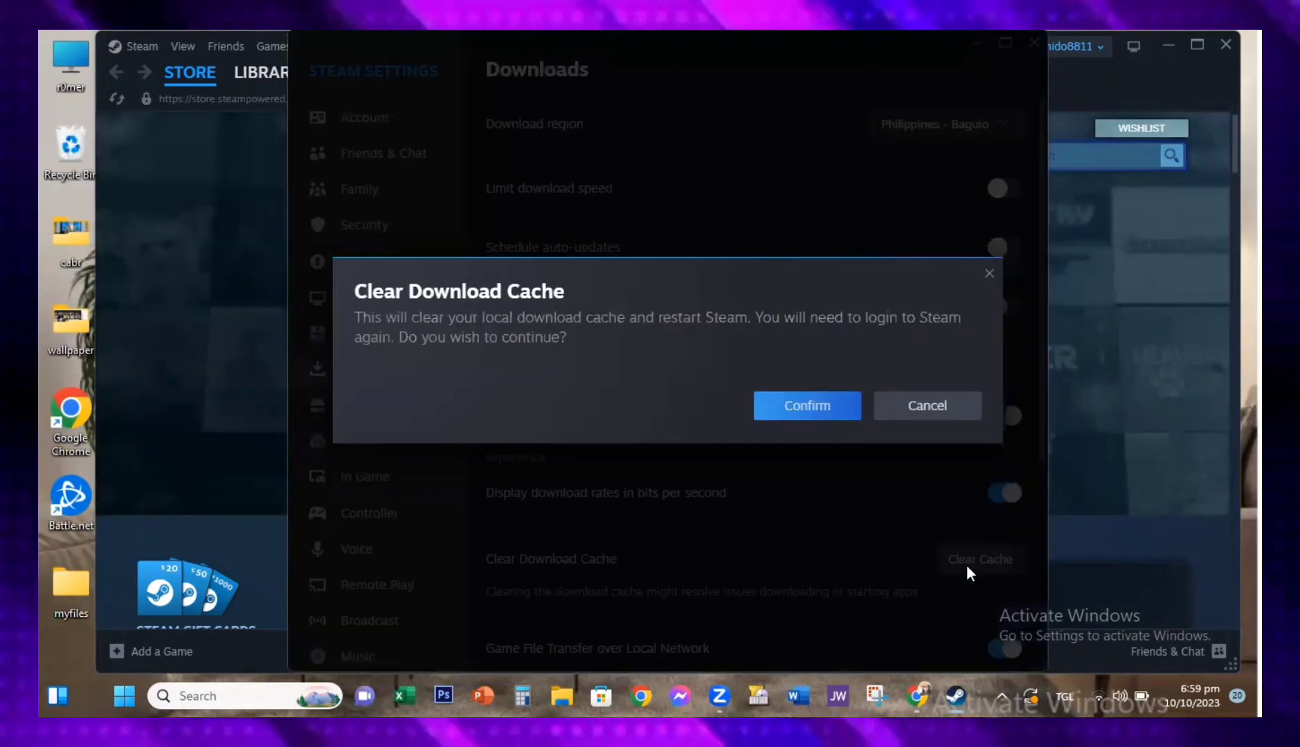
click(836, 410)
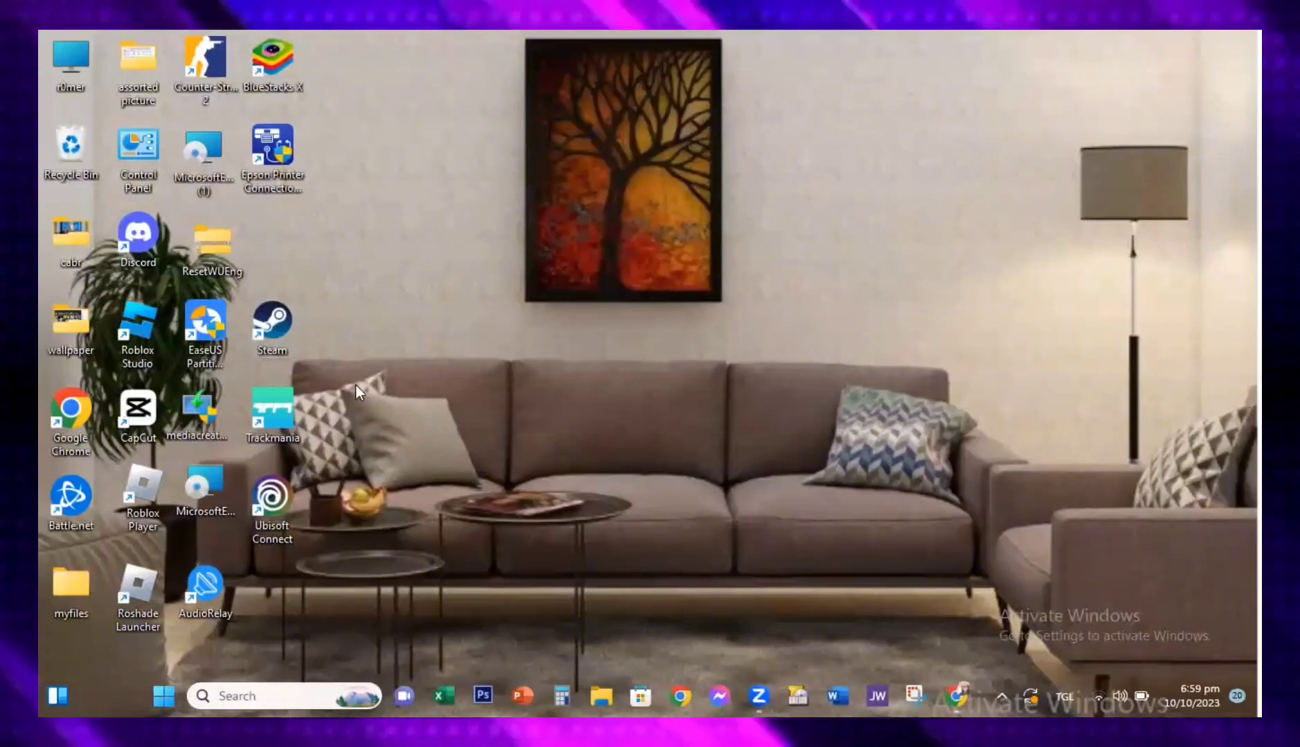
click(272, 309)
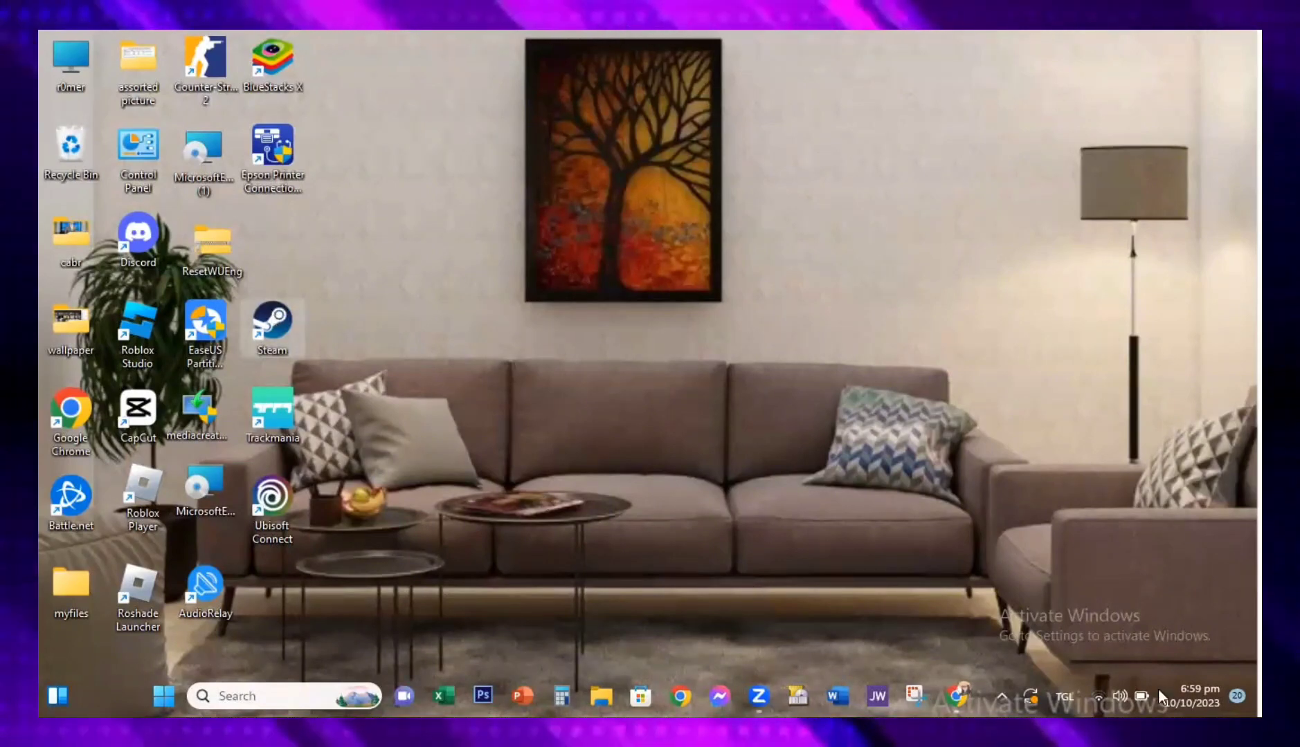
Open the Network and Sharing Center through Control Panel's Network and Internet category.
click(292, 692)
text(control)
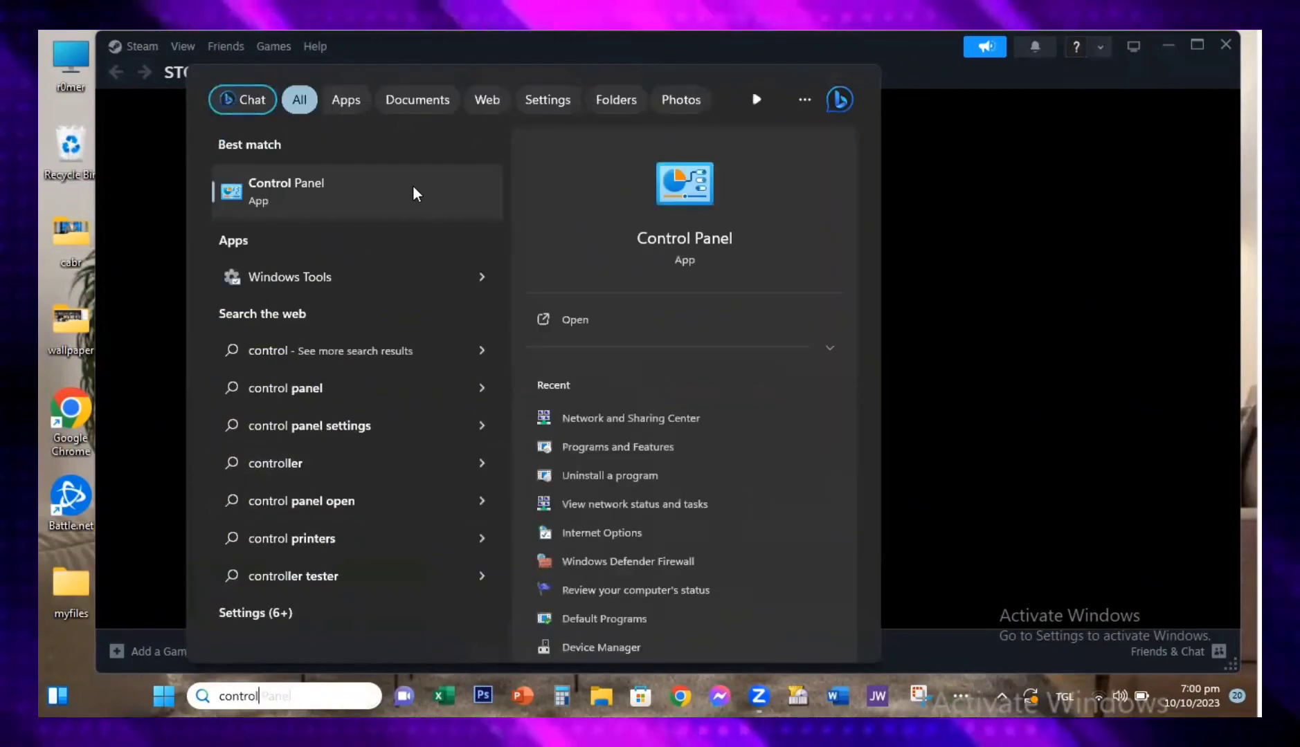
click(420, 202)
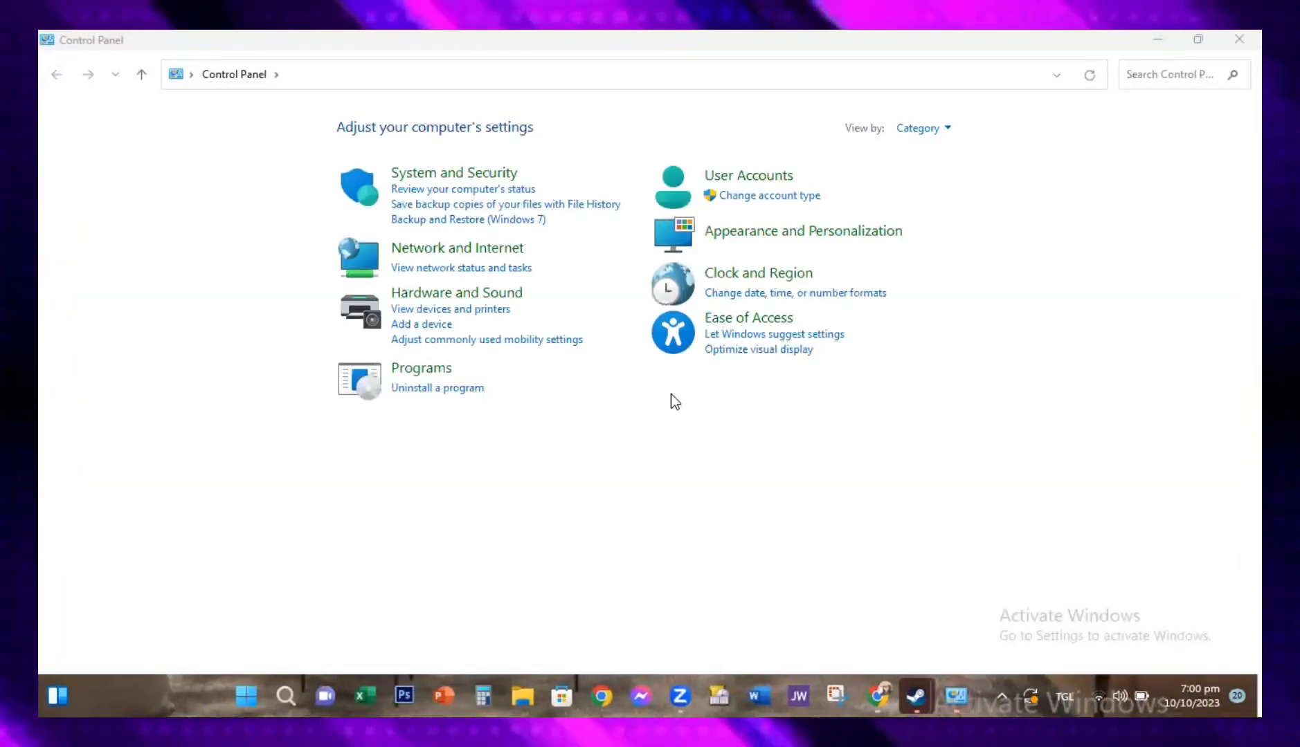
click(510, 267)
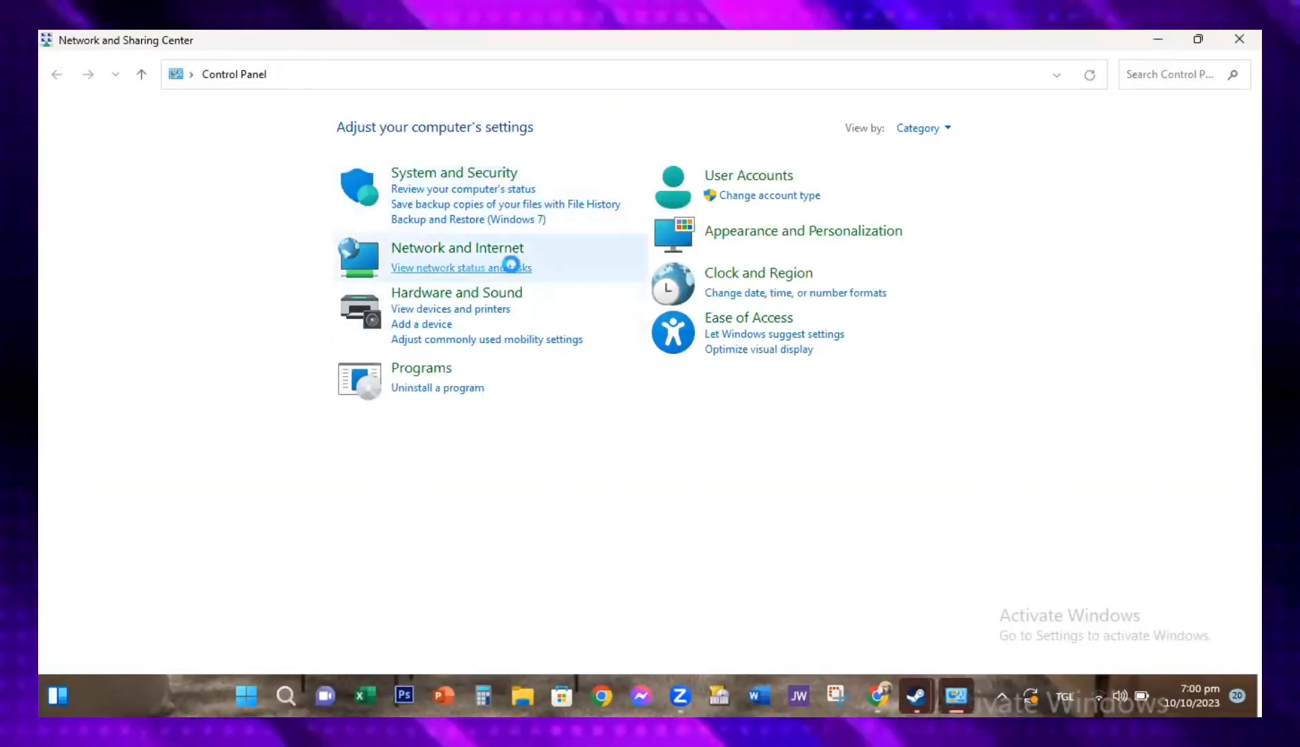
click(427, 248)
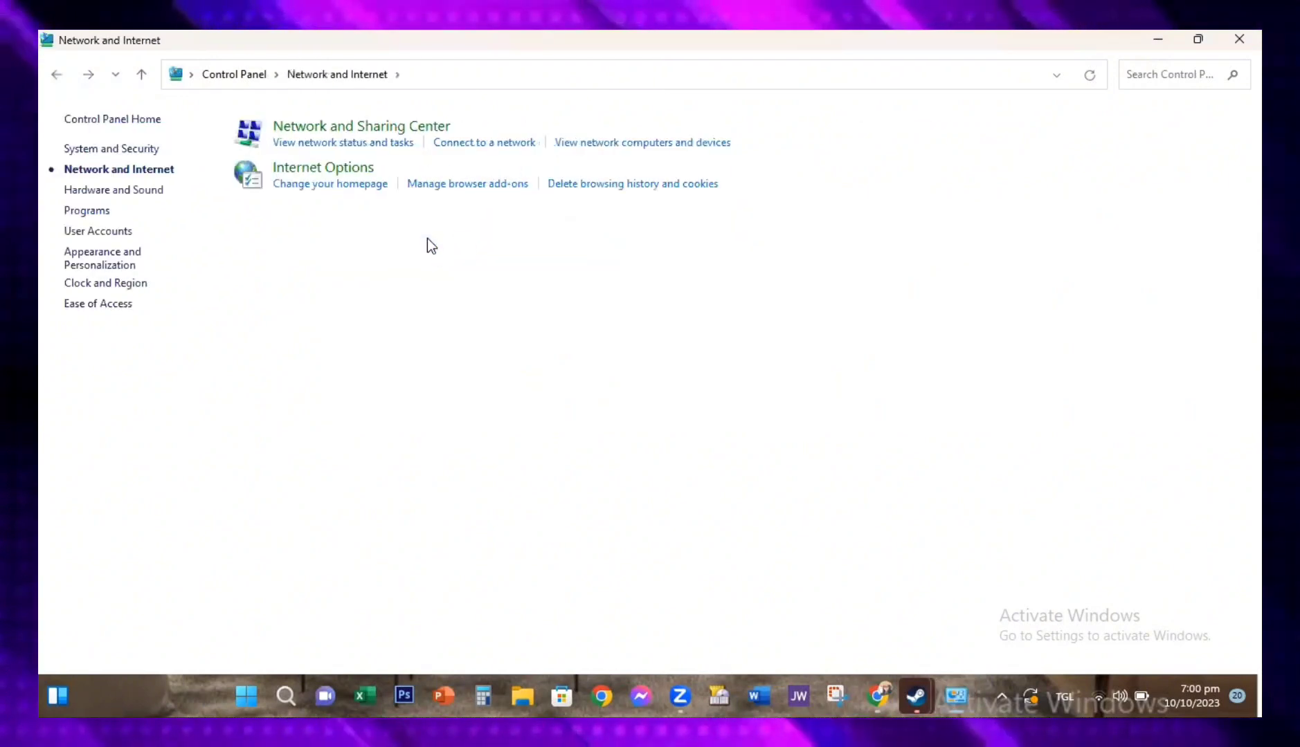
click(395, 128)
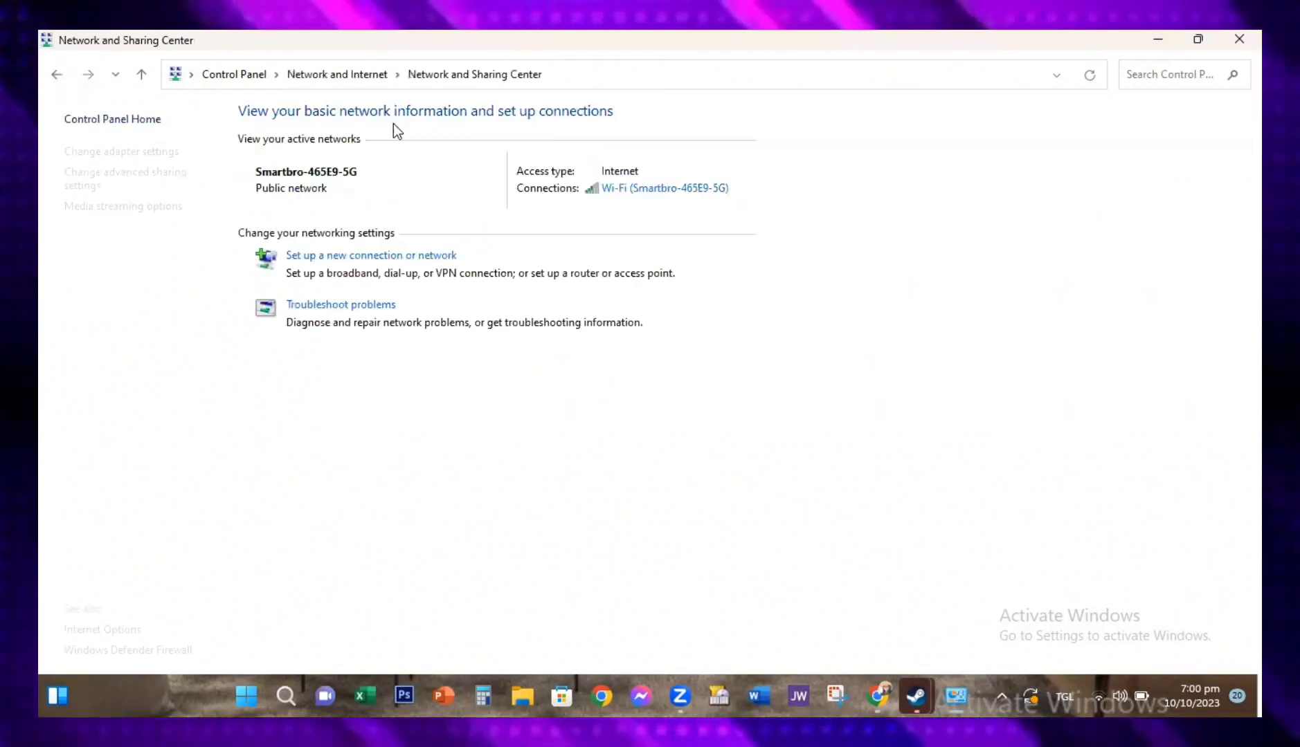
Open the Internet Protocol Version 4 (TCP/IPv4) properties of the active Wi-Fi connection.
click(638, 188)
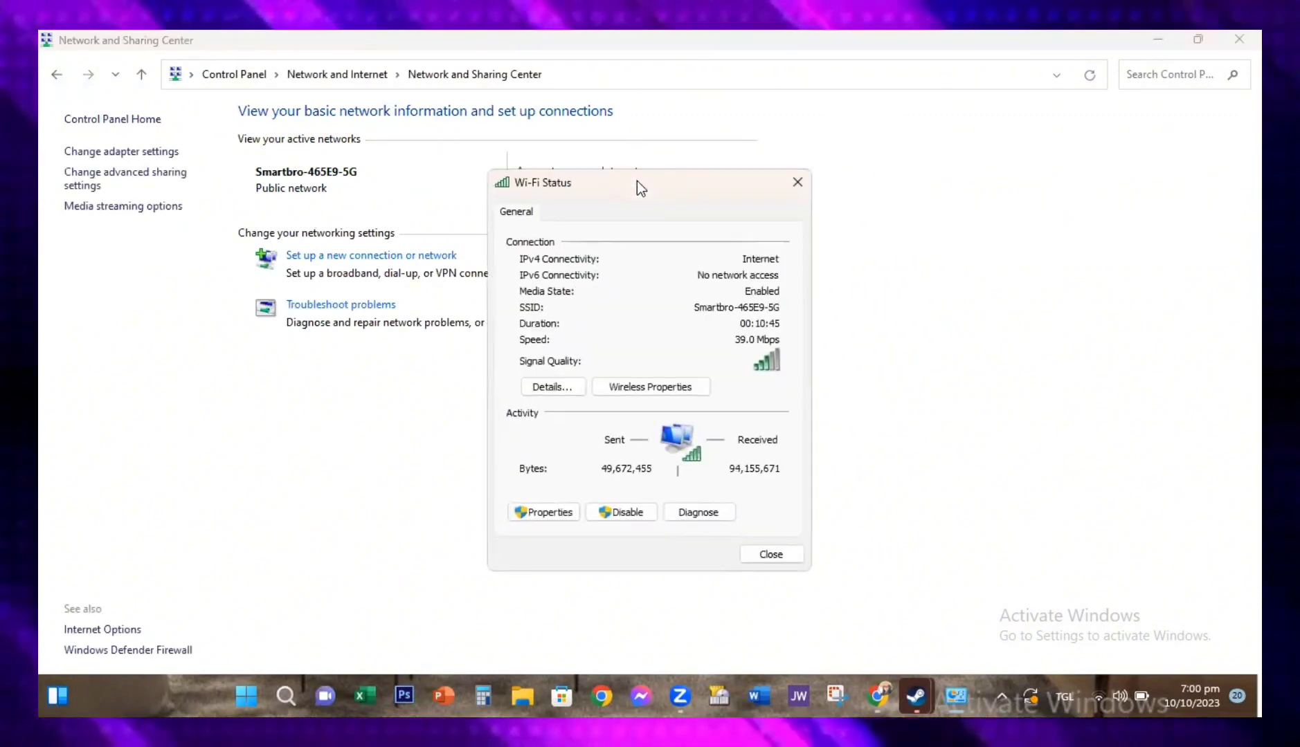
click(543, 512)
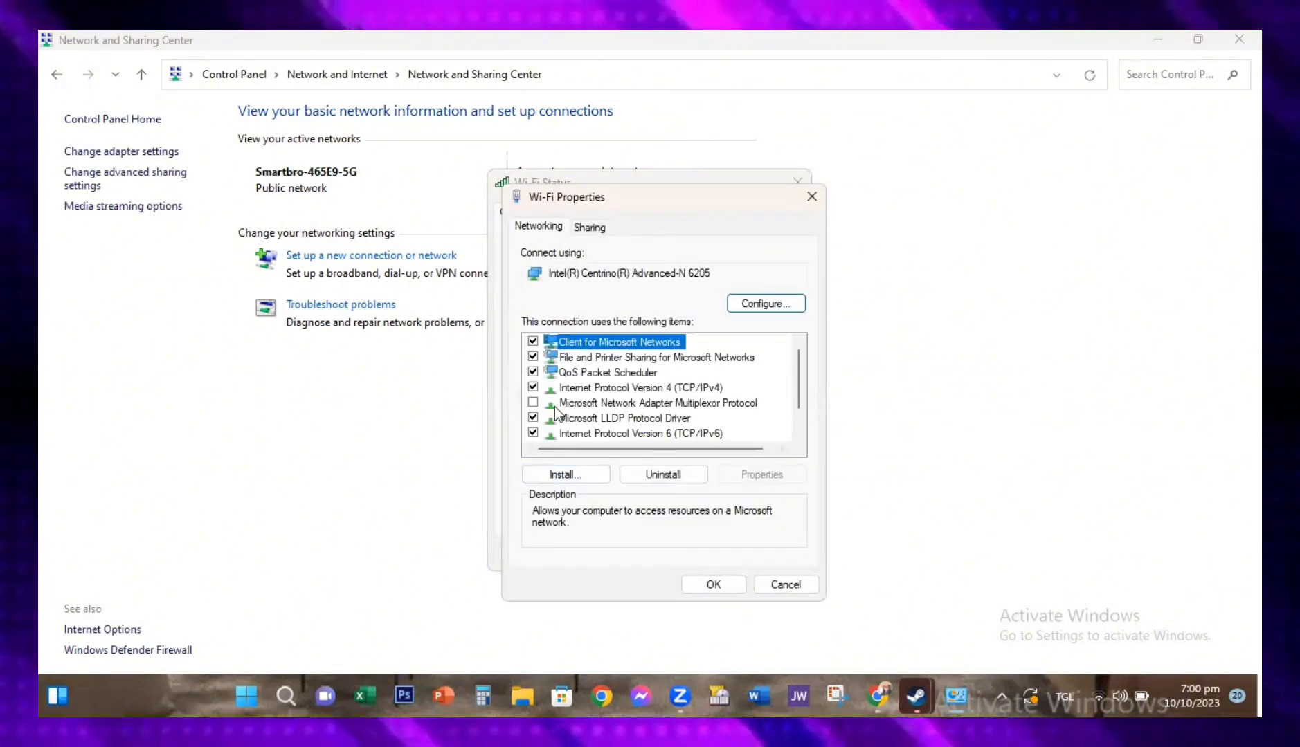
double_click(556, 389)
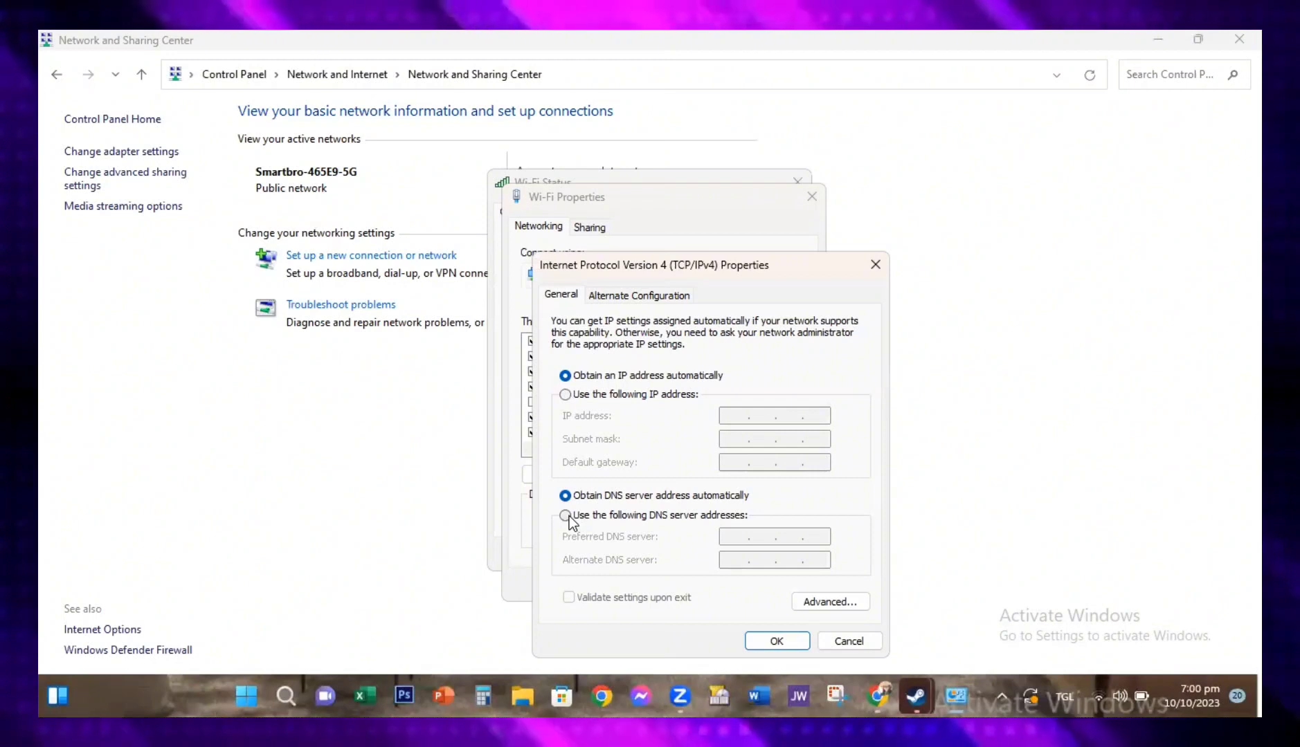
Try manual DNS servers, 8.8.8.8 as preferred and 8.8.4.4 as alternate, and close the Wi-Fi dialogs without applying.
click(566, 515)
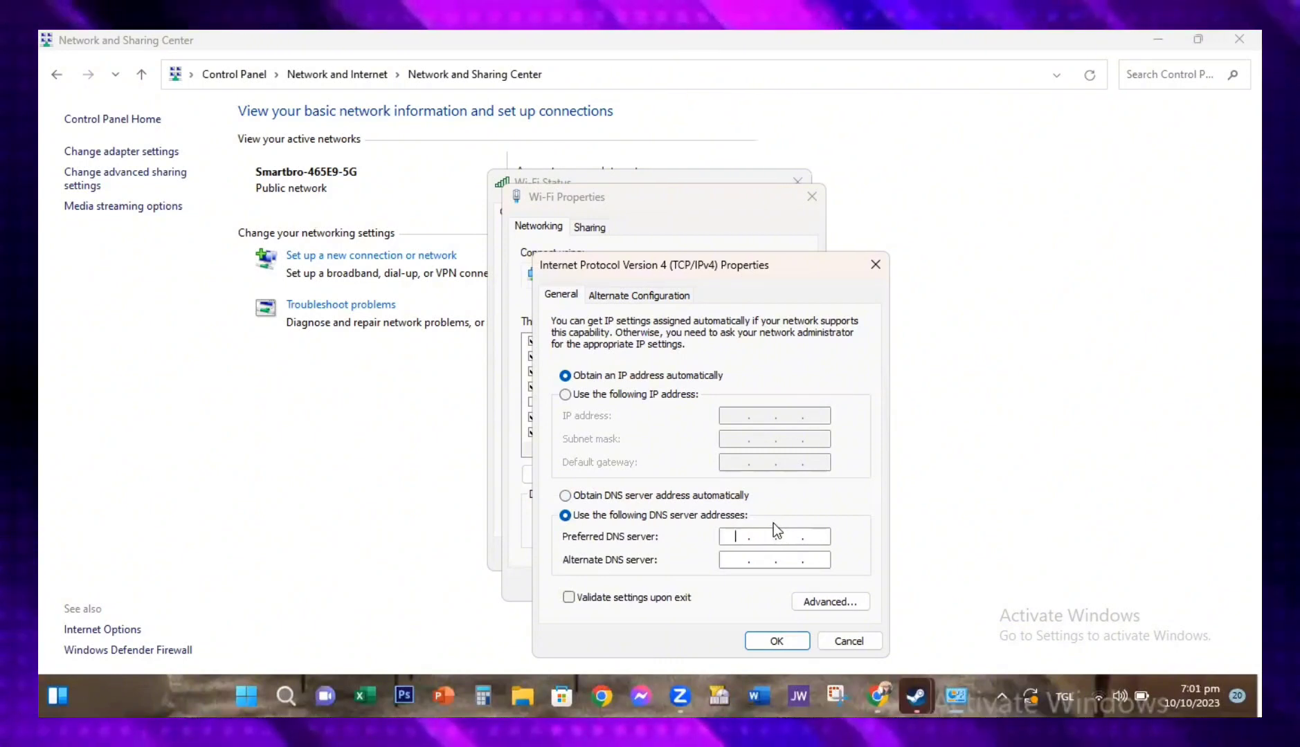
text(8)
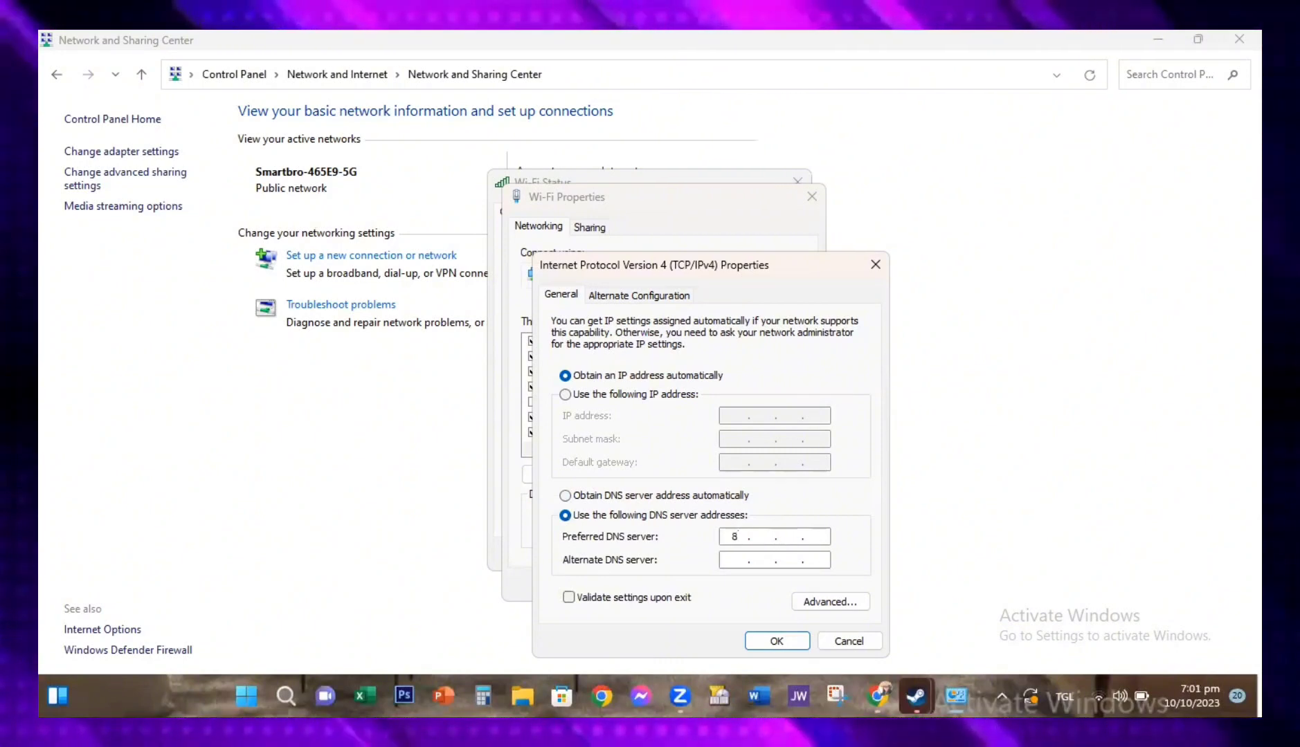
text(.8.8.8)
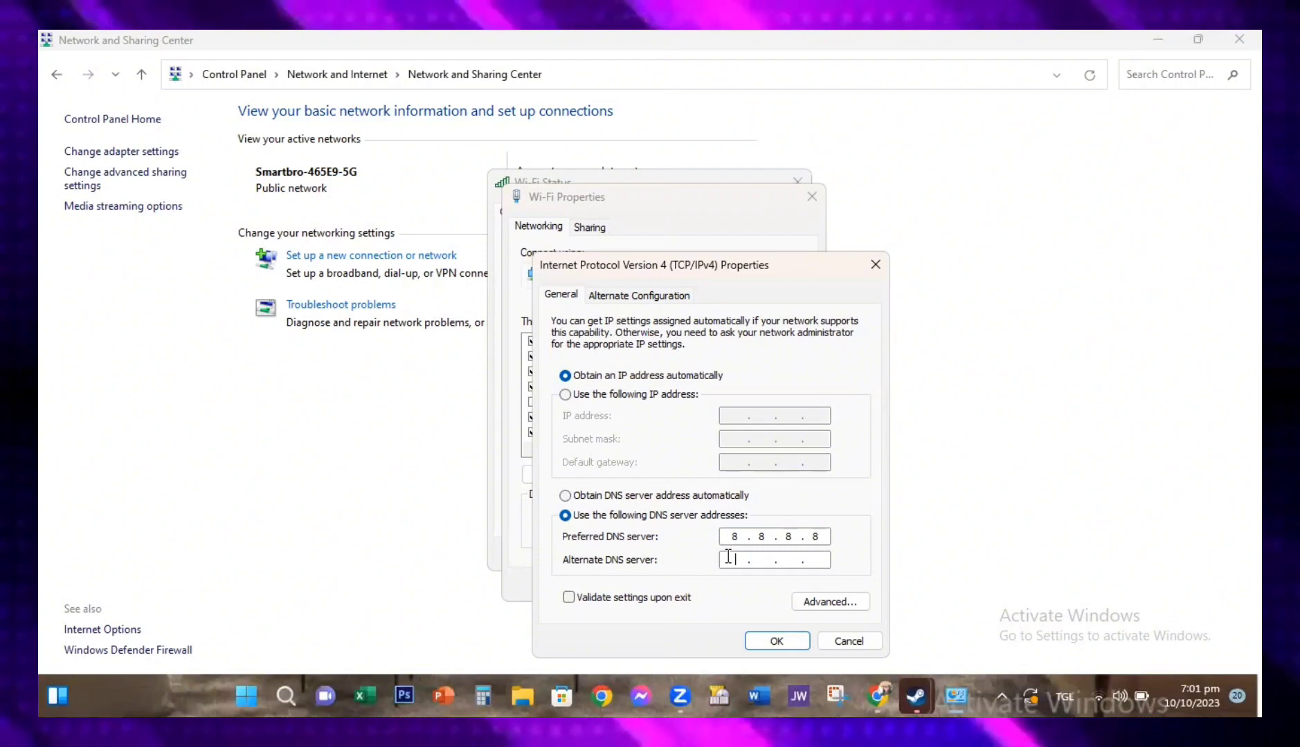
text(8.8.4.4)
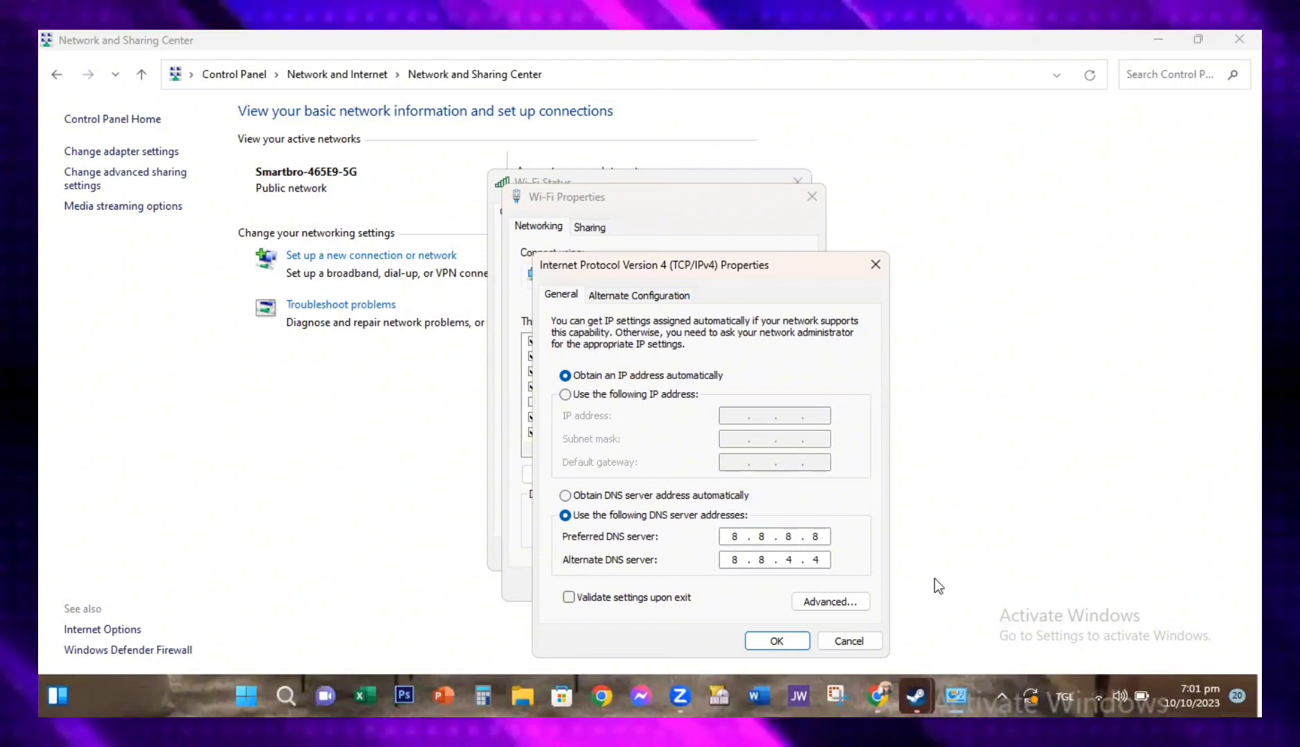
click(871, 265)
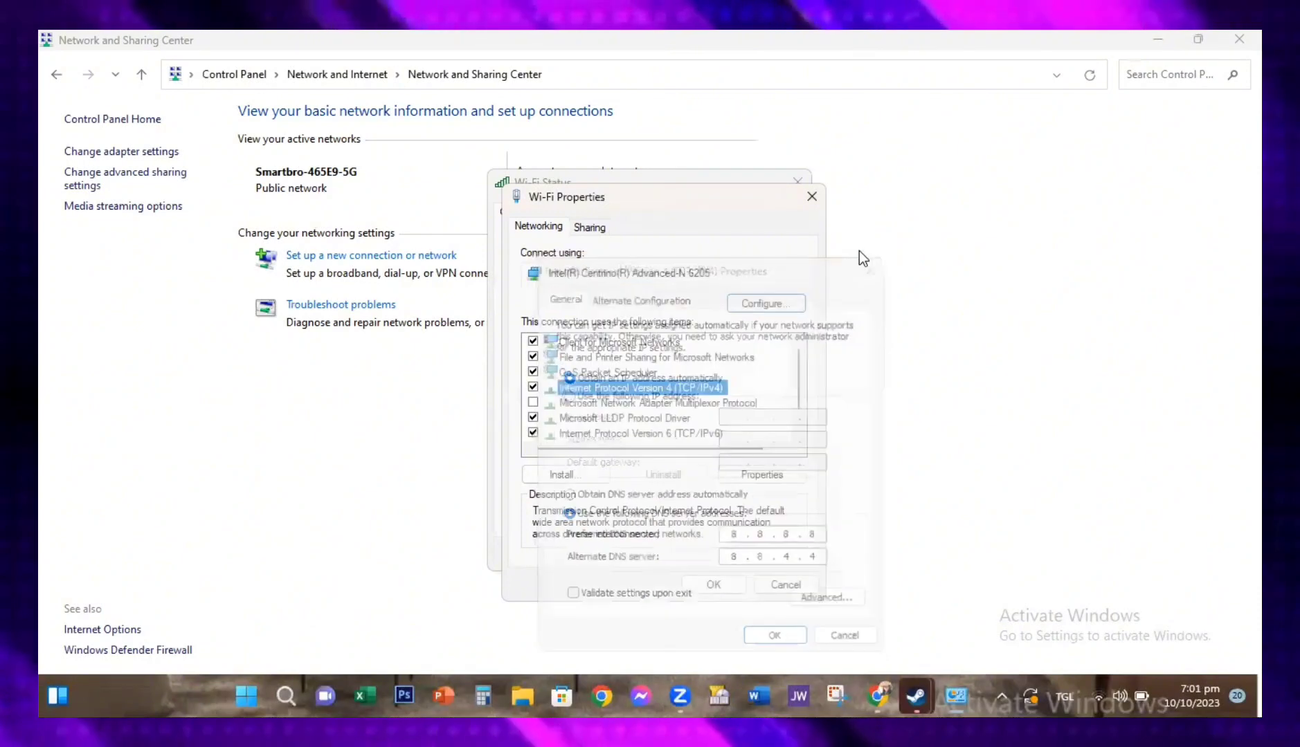
click(812, 198)
click(796, 181)
Switch to Steam and open the Installed Files properties of Counter-Strike 2 from the library.
click(915, 696)
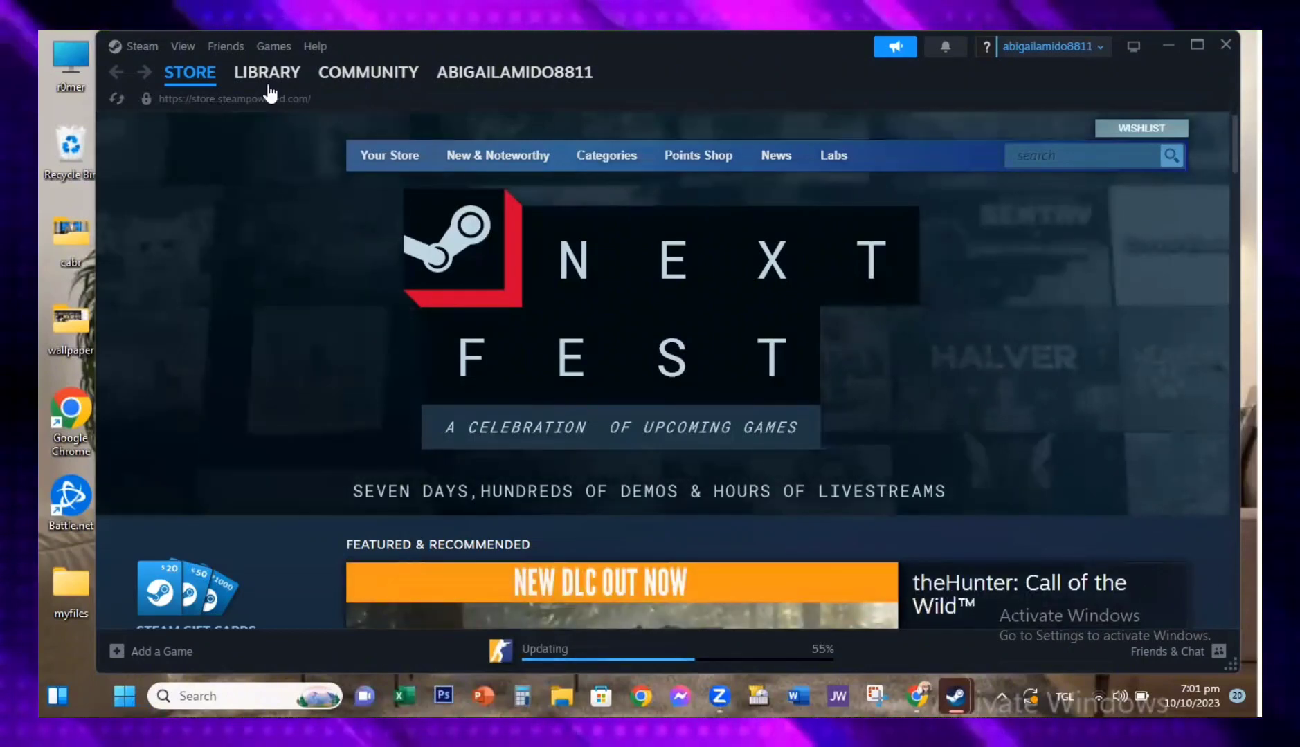
click(269, 83)
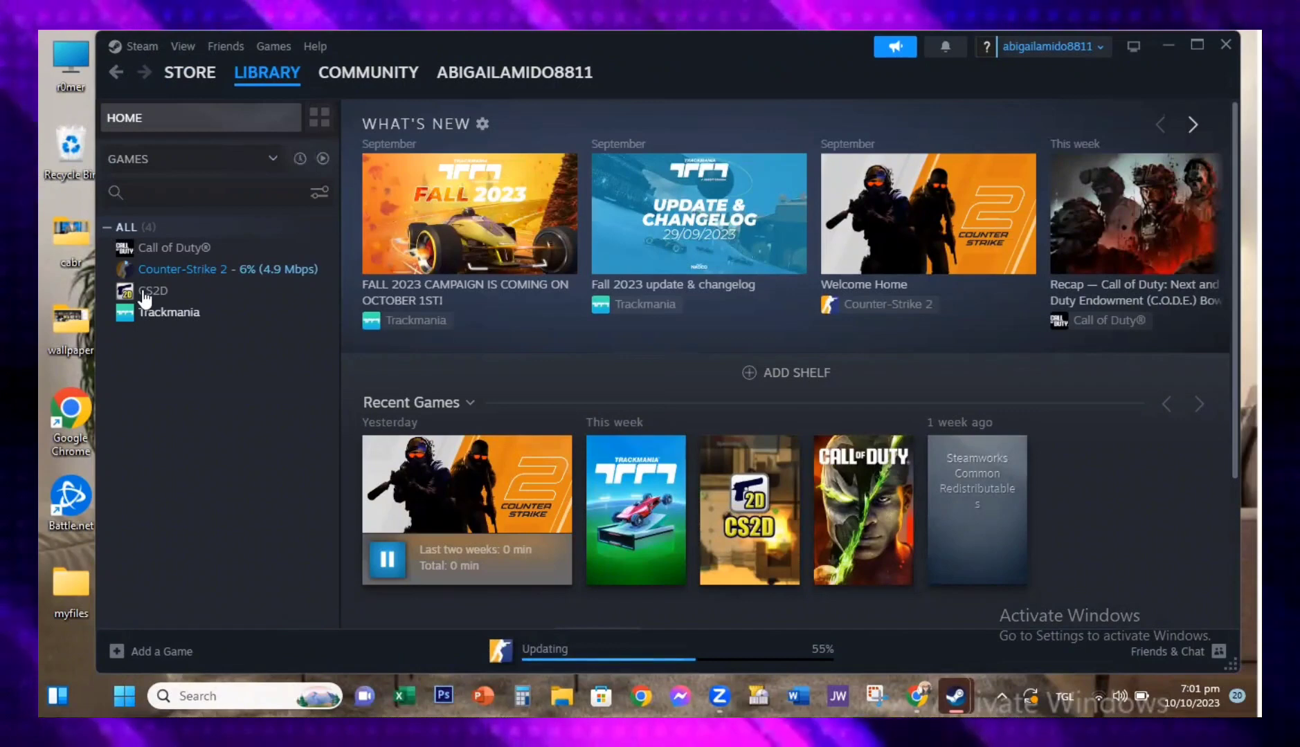
right_click(195, 269)
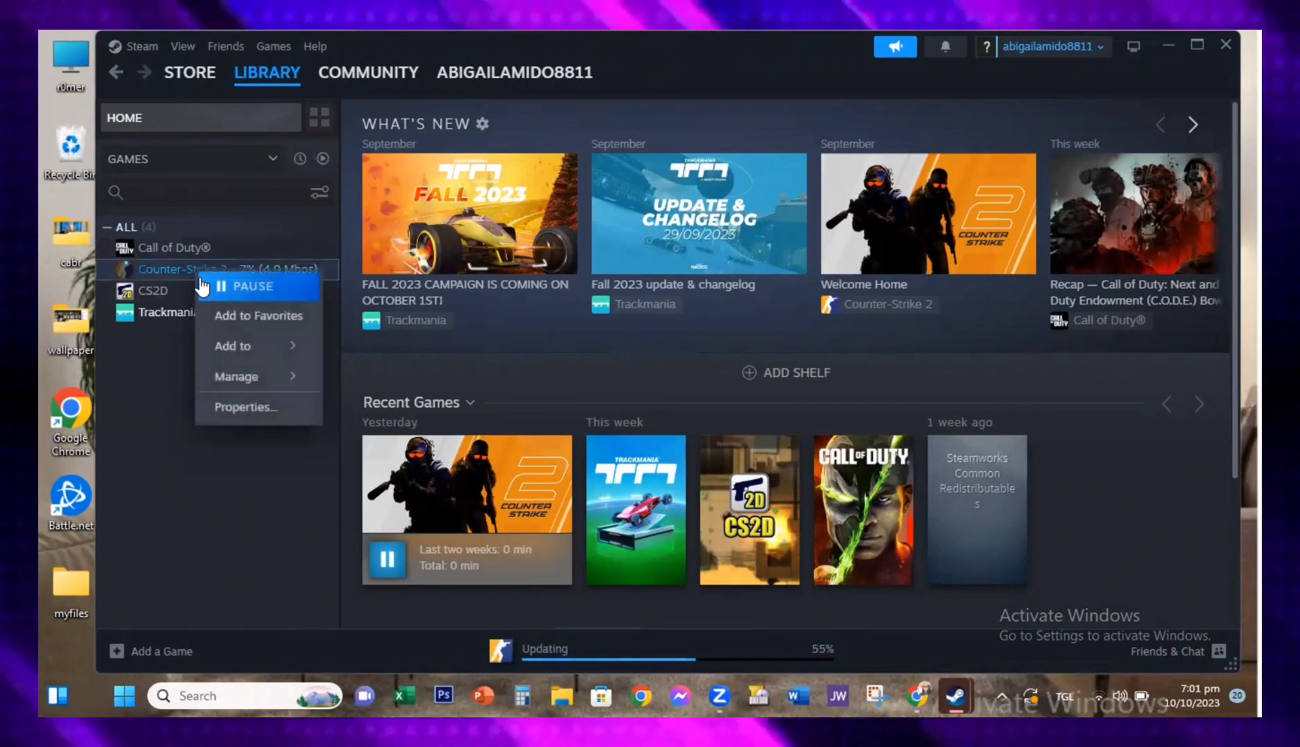
click(243, 407)
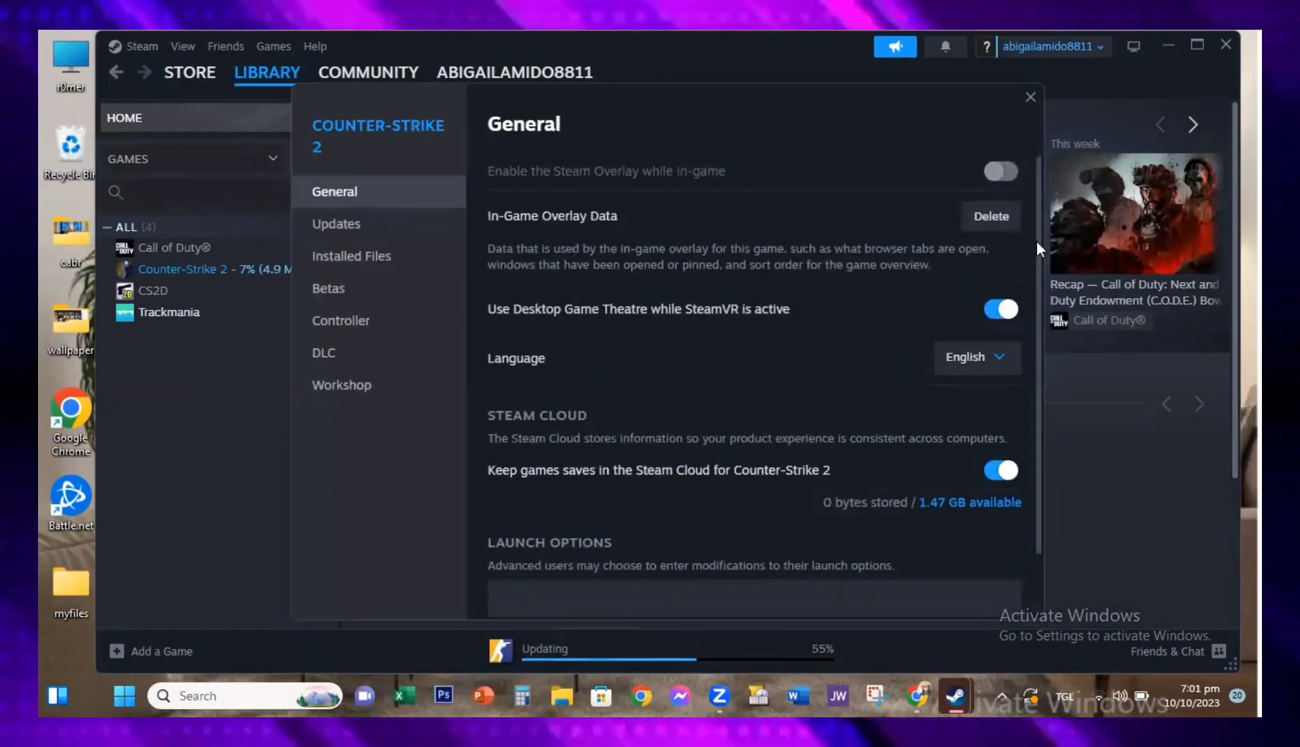
scroll(1038, 228, down, 1)
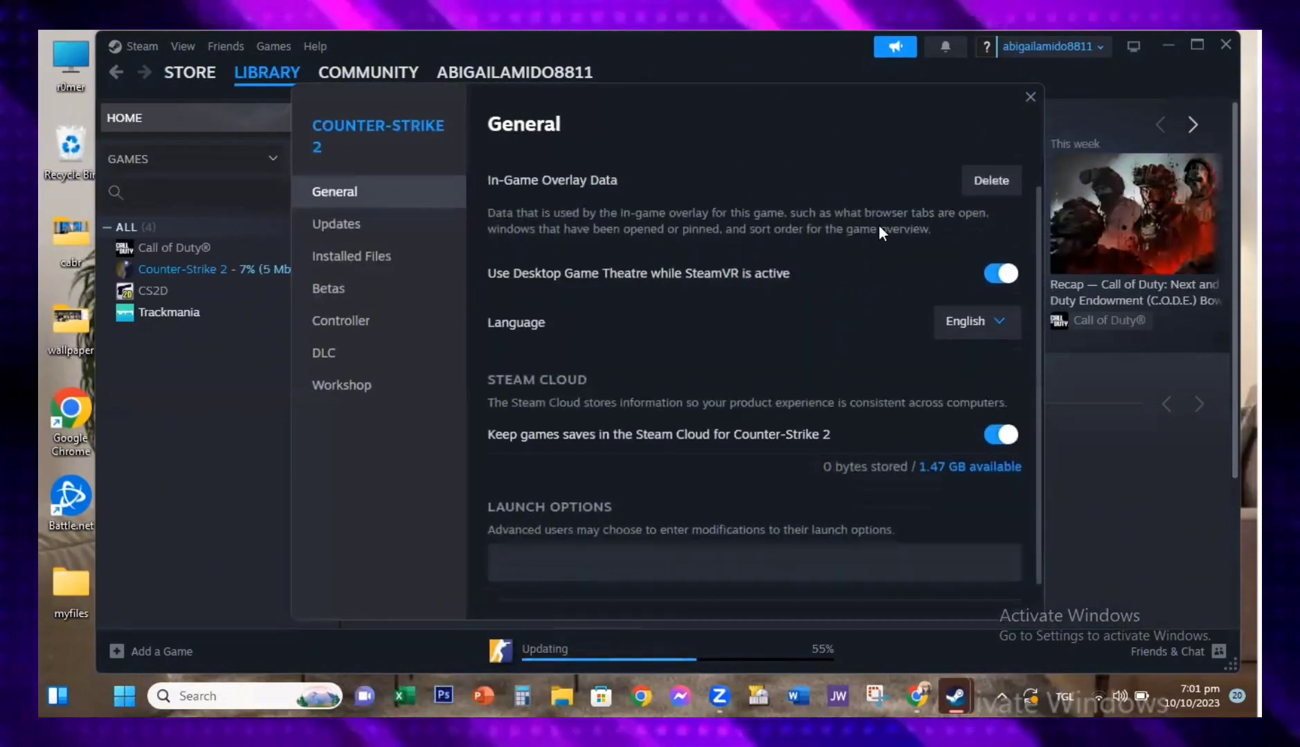
click(402, 267)
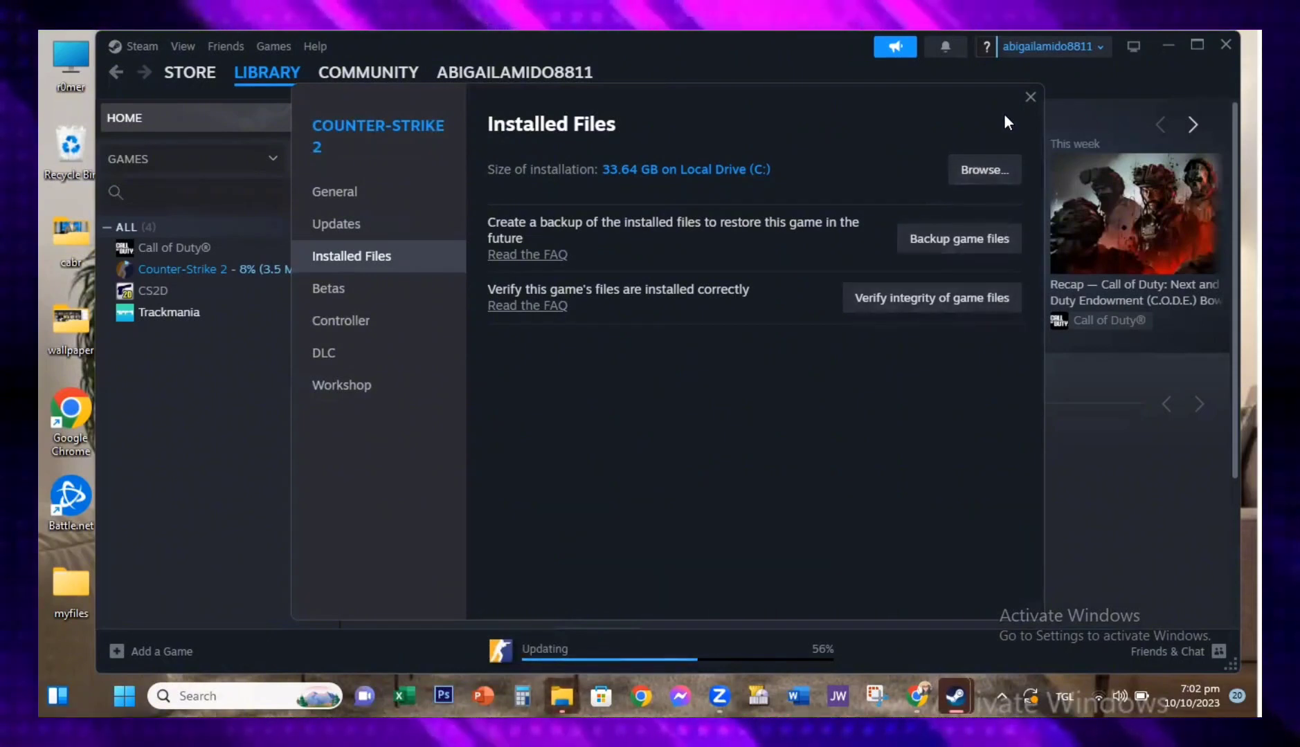
Minimize Steam and close the game's properties, the promotional window and the Counter-Strike Global Offensive folder.
click(1166, 47)
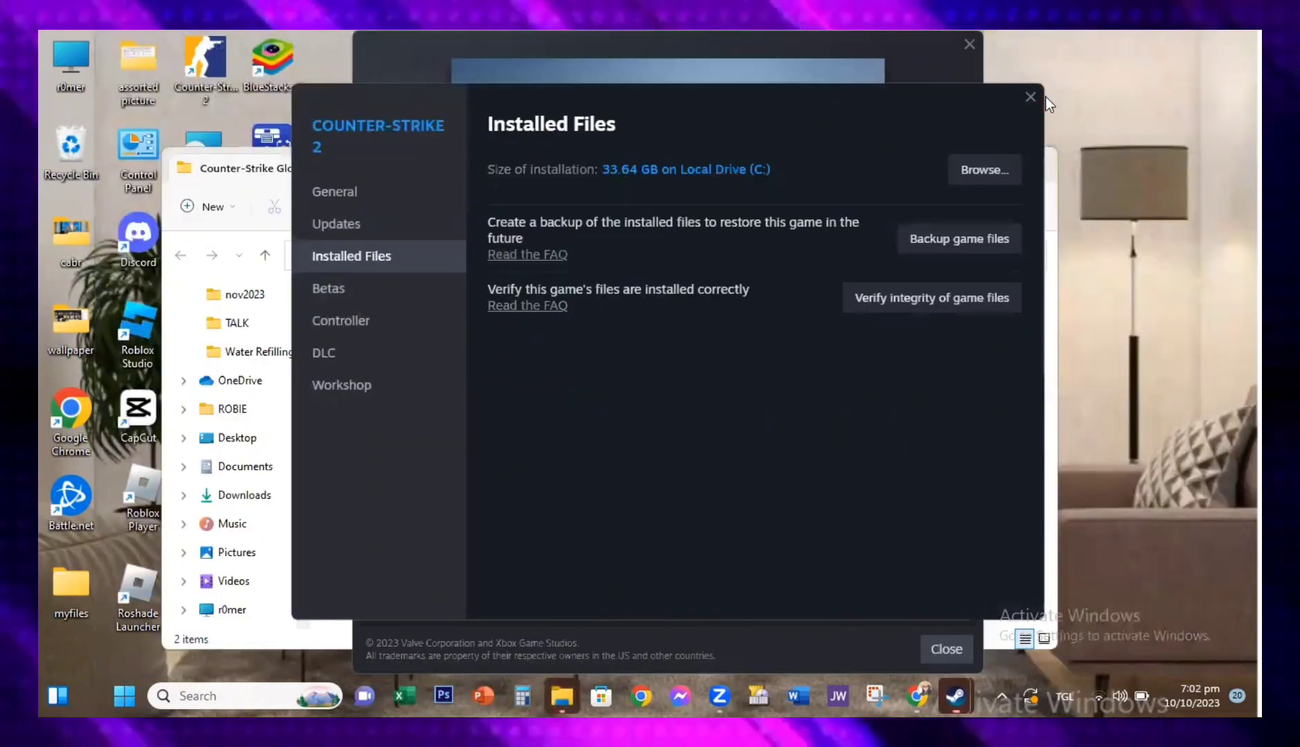
click(1031, 96)
click(969, 44)
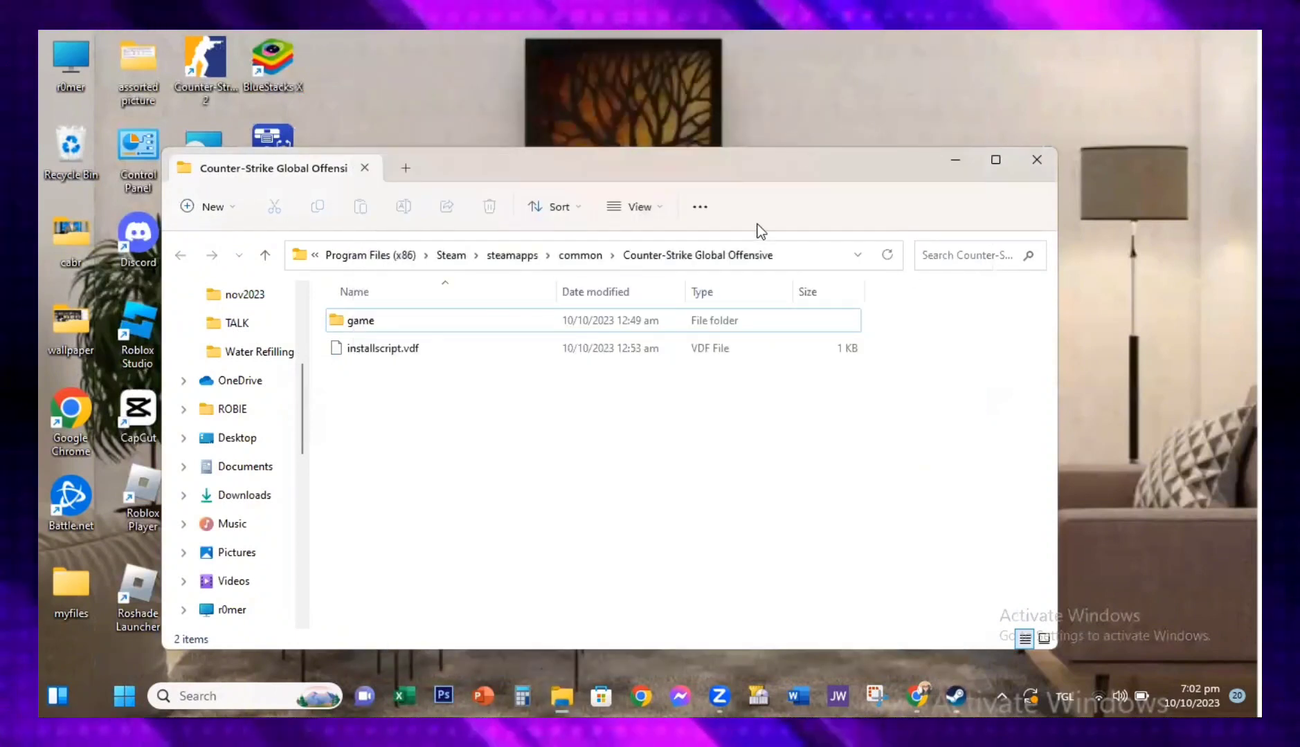
click(1047, 157)
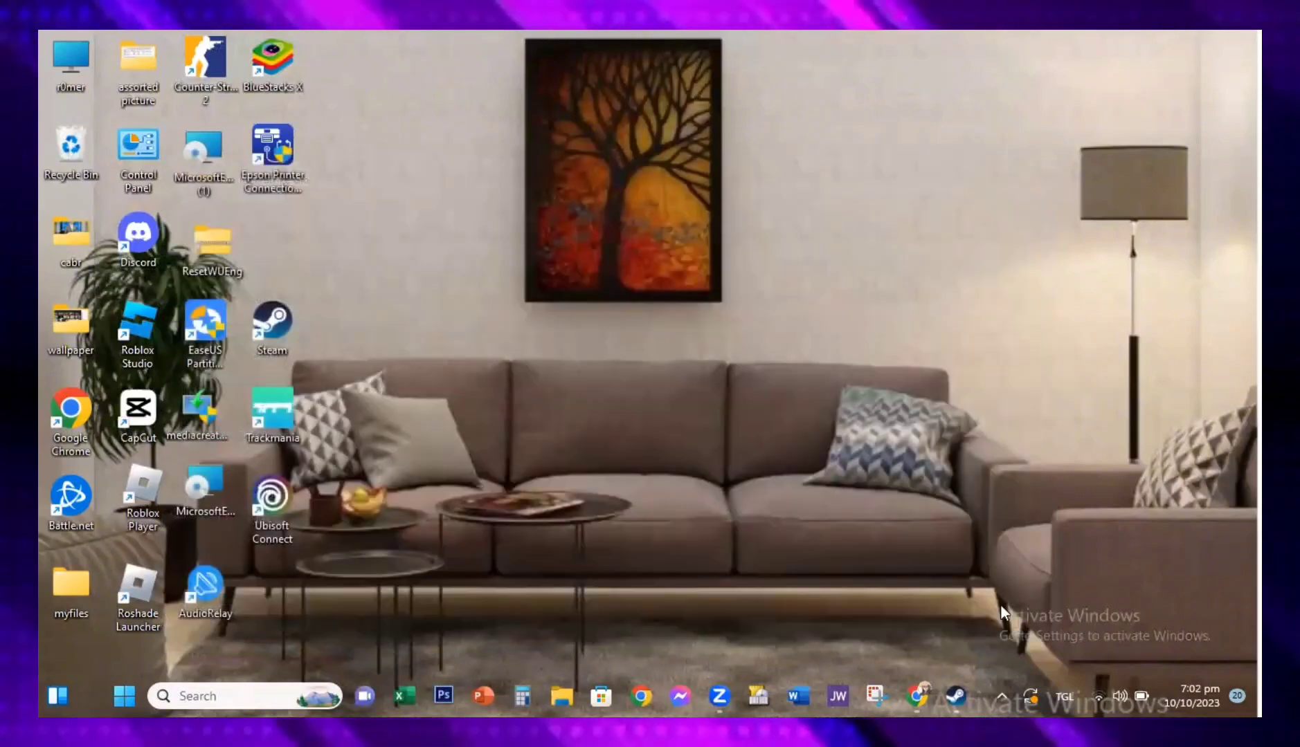